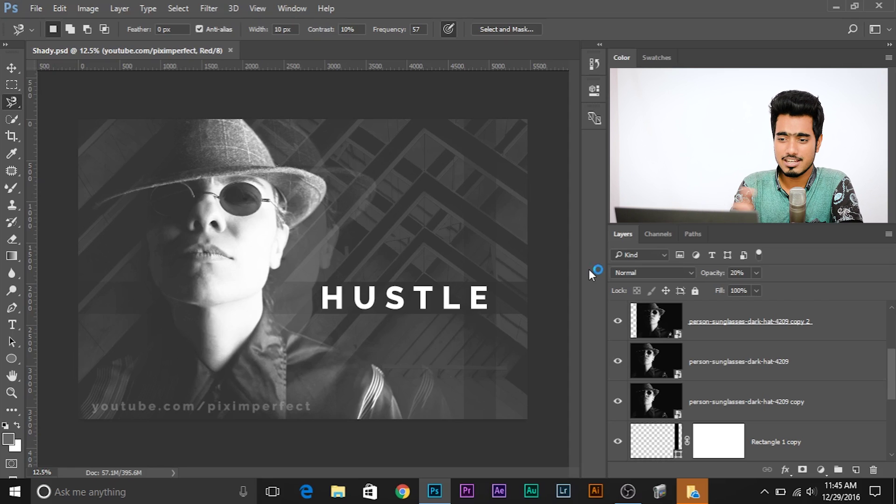
- Toggle visibility of the orange-handrail, orange-handrail copy and city-graffiti layers to check them
scroll(696, 401, "down", 5)
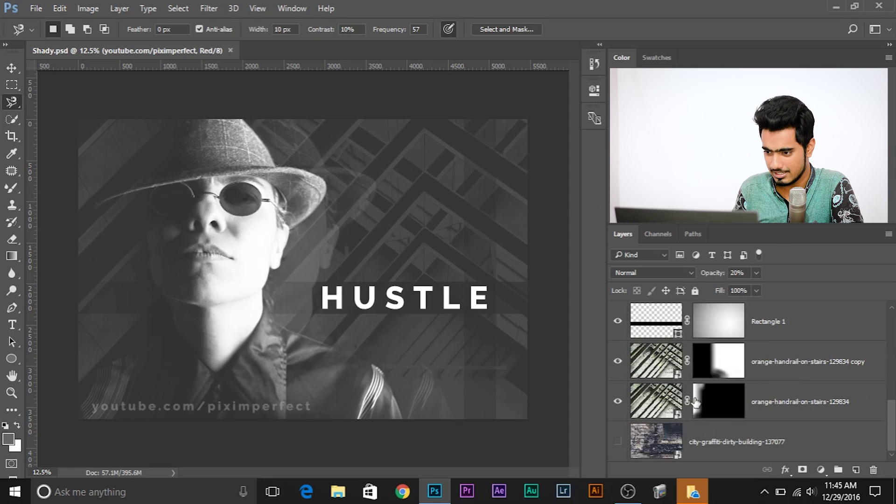
left_click(618, 401)
left_click(618, 401)
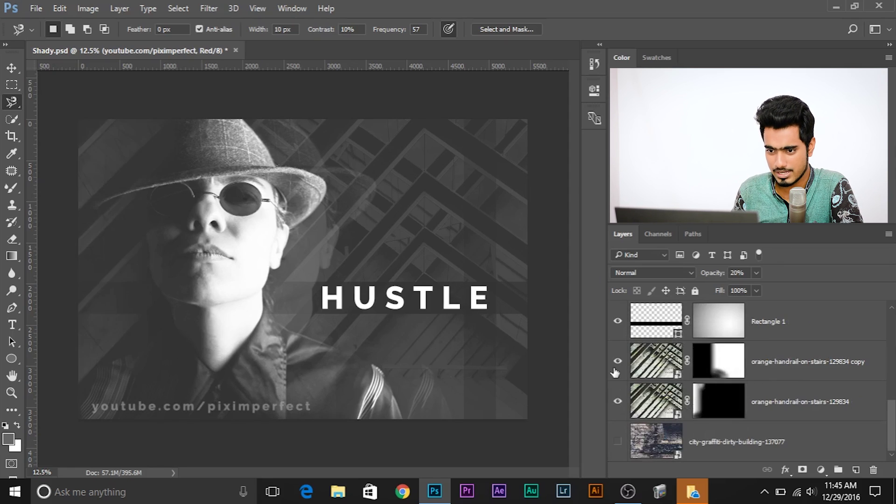
left_click(618, 361)
left_click(617, 361)
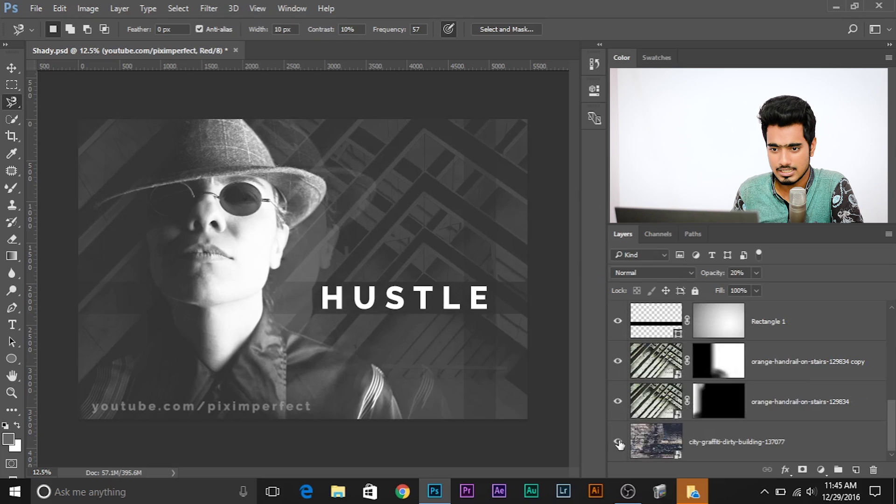
left_click(618, 441)
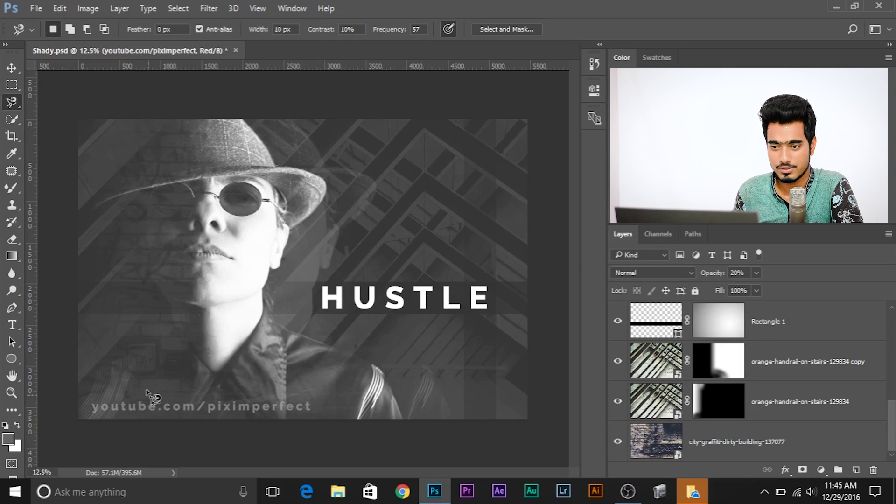
left_click(618, 442)
scroll(641, 402, "up", 5)
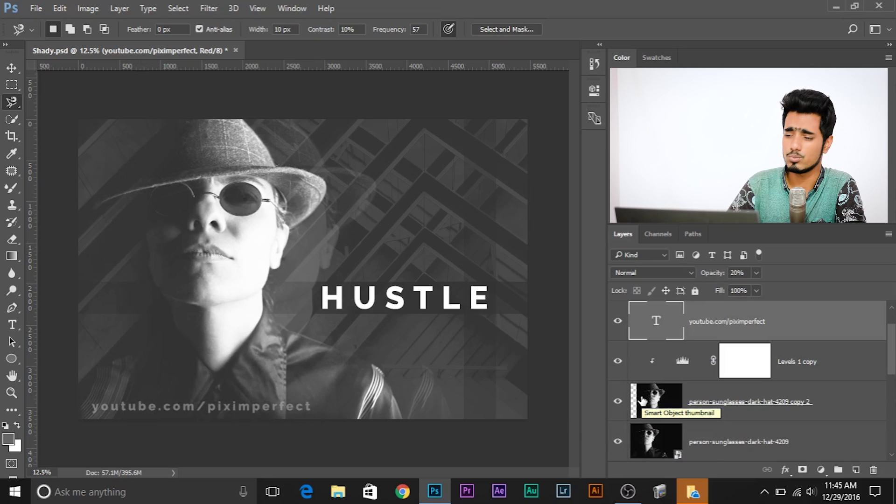
- Float and close the Layers, Channels and tools panels
left_click_drag(622, 235, 286, 250)
left_click(380, 233)
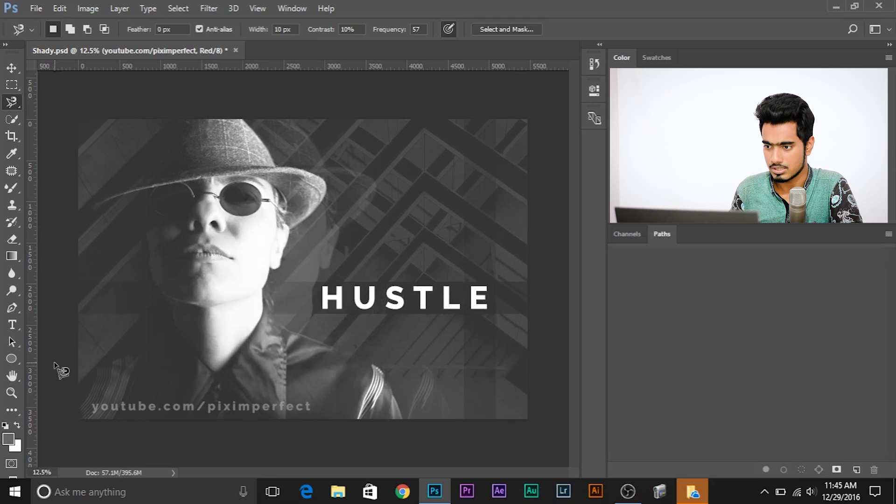
left_click_drag(615, 231, 230, 249)
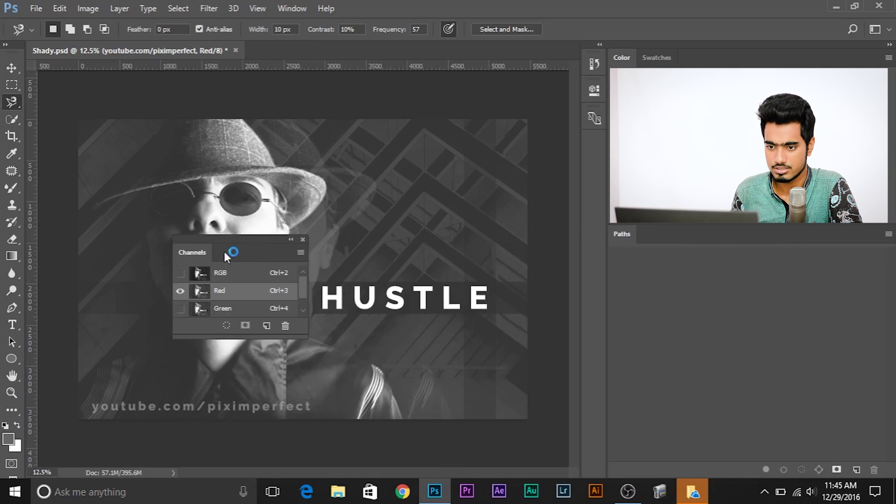
left_click(302, 239)
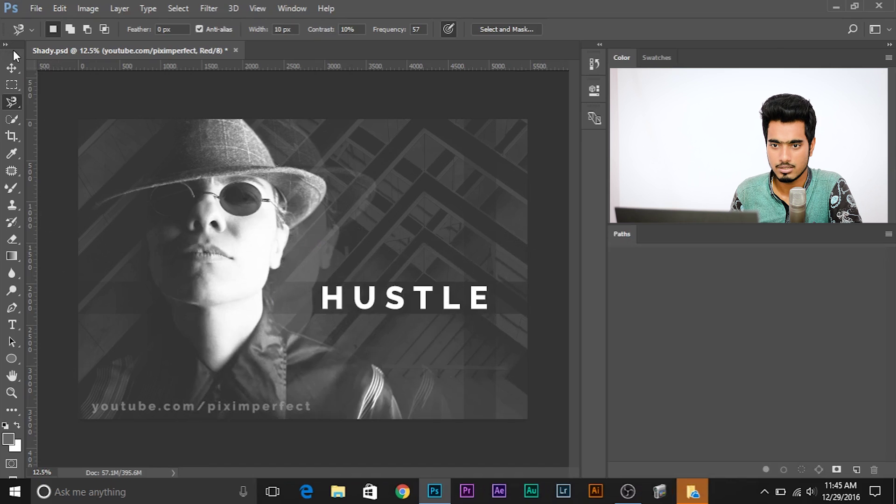
left_click_drag(13, 49, 235, 102)
left_click(243, 96)
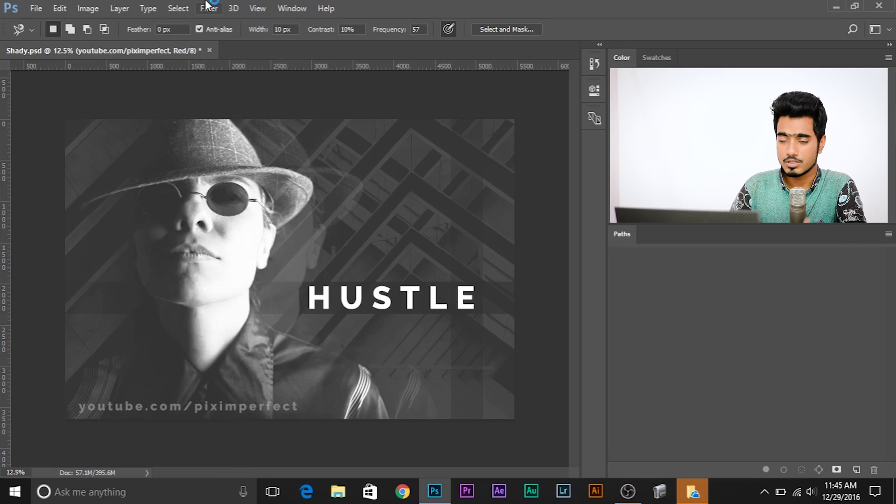
- Reopen the Layers panel from the Window menu and dock it beside Paths under Color
left_click(295, 10)
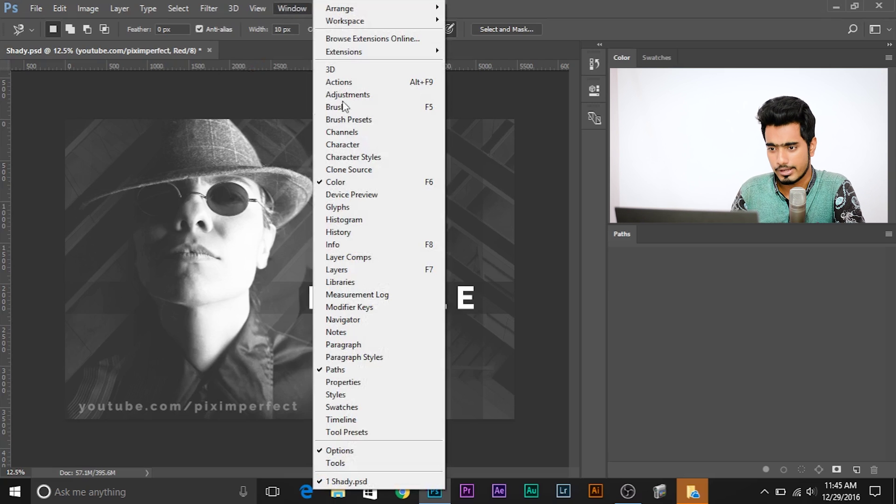
left_click(357, 269)
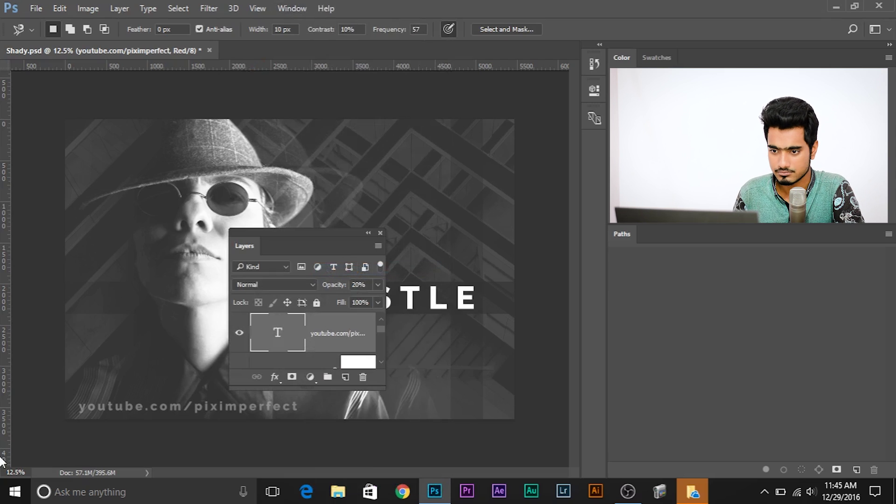
left_click_drag(243, 248, 578, 183)
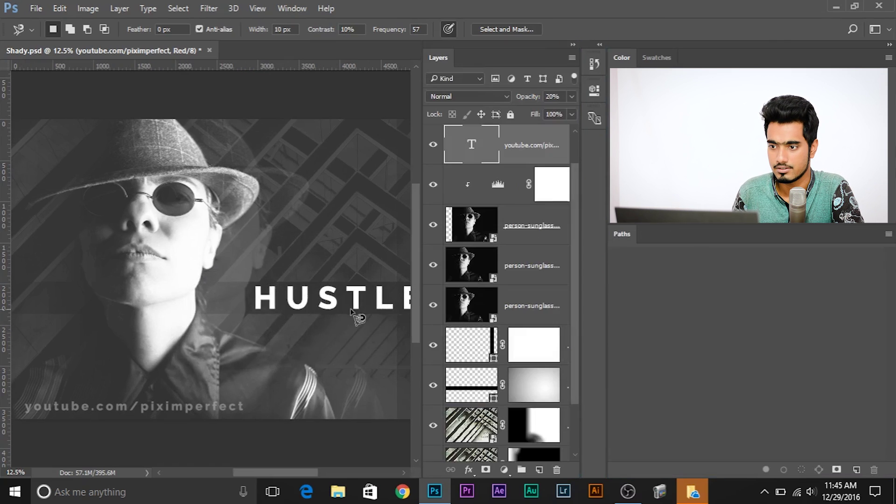
scroll(495, 280, "down", 2)
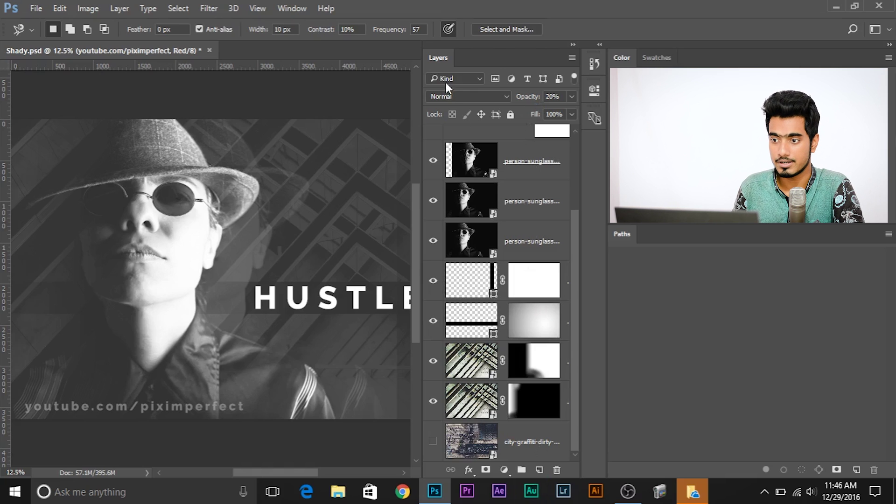
left_click_drag(444, 58, 663, 232)
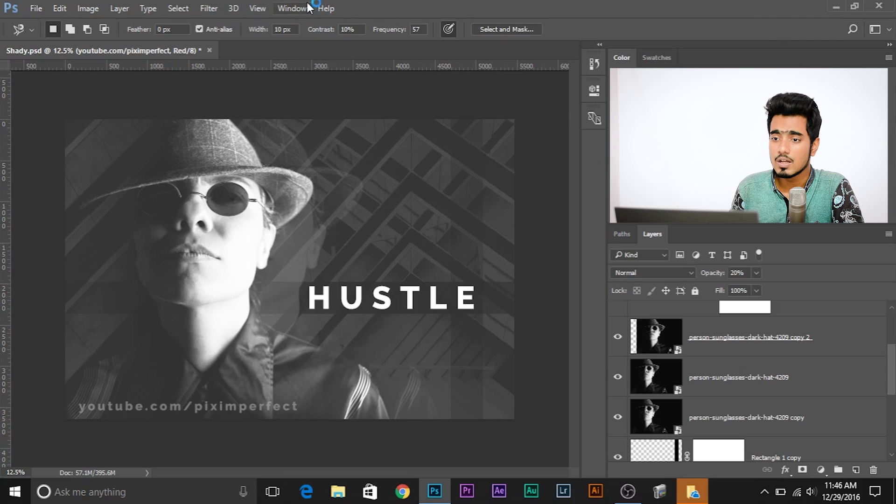
- Reopen the tools panel from the Window menu and dock it back along the left edge
left_click(292, 8)
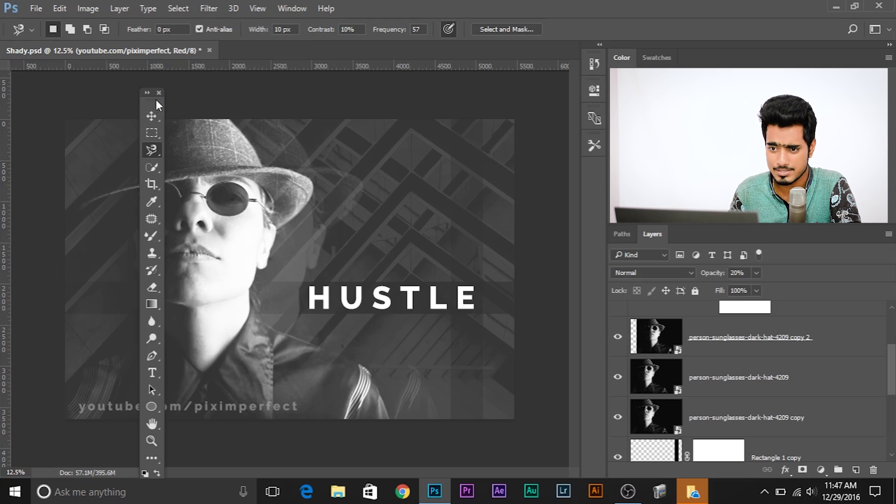
left_click(155, 101)
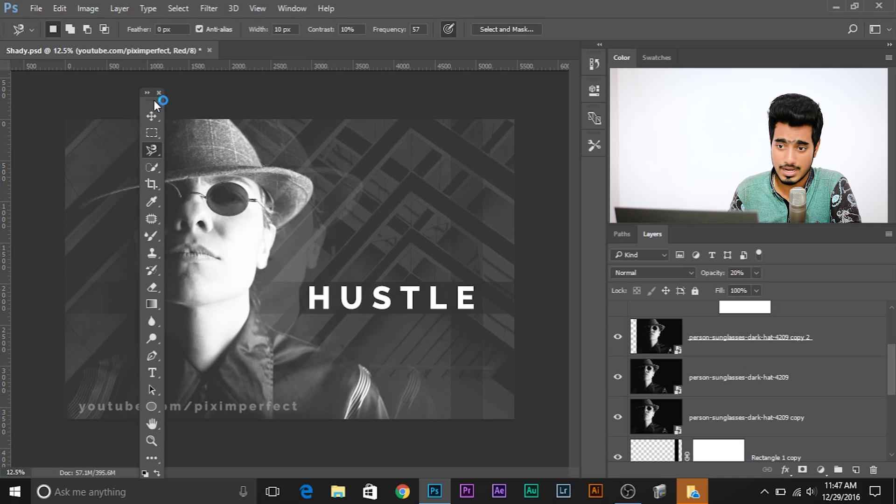
left_click_drag(155, 101, 198, 146)
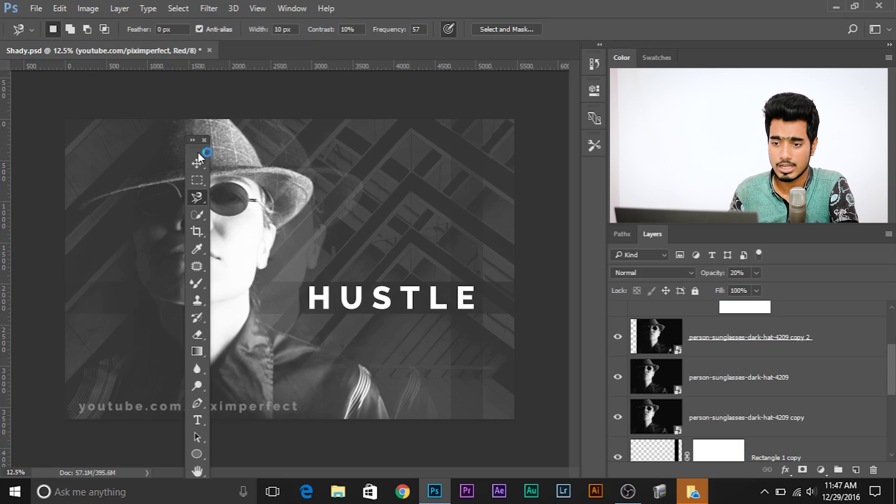
left_click_drag(199, 140, 5, 112)
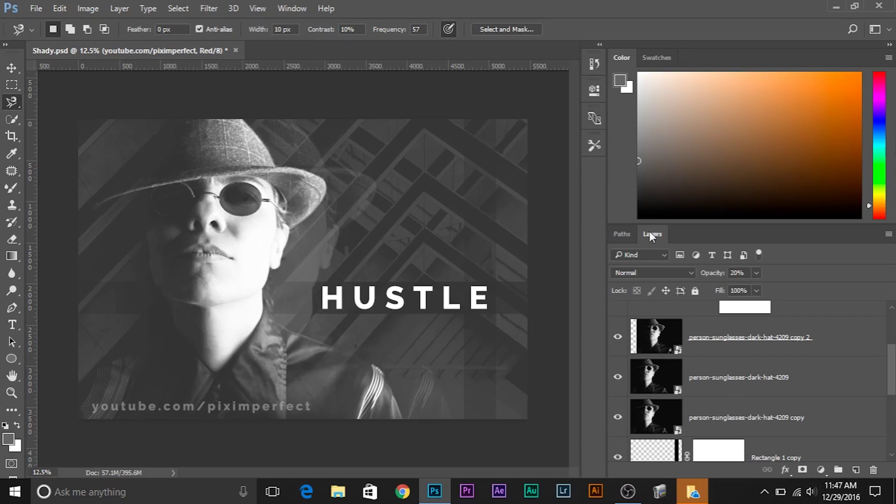
- Pull the Layers, Paths, Color, Swatches and tools panels out of their docks
left_click_drag(652, 236, 393, 173)
left_click_drag(622, 234, 417, 60)
left_click_drag(621, 58, 202, 278)
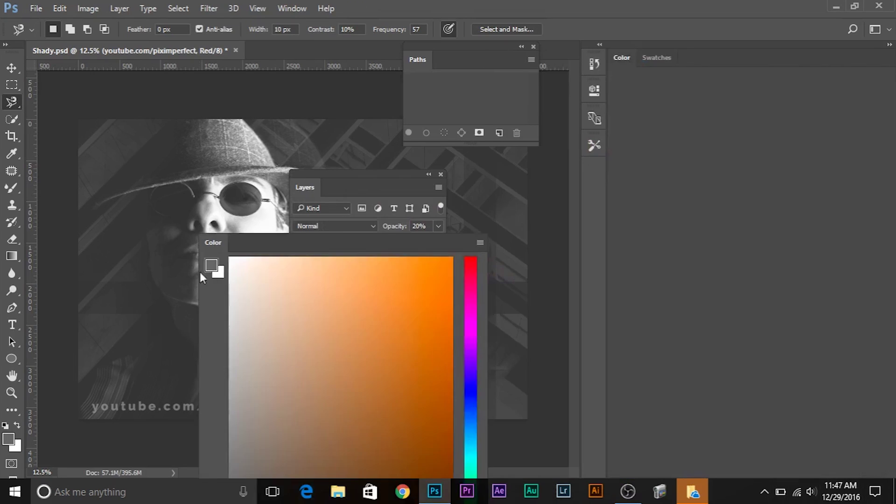
left_click_drag(656, 57, 51, 401)
left_click_drag(9, 56, 756, 280)
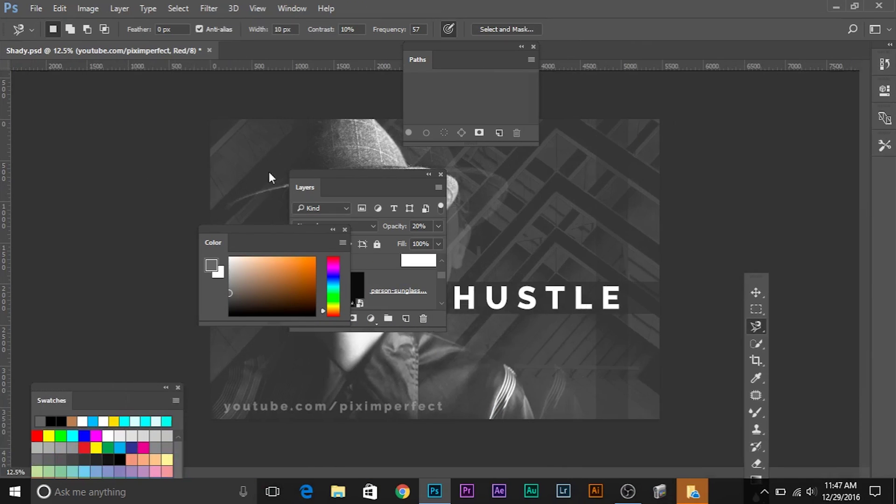
- Close all five floating panels and clear the accidental lasso selection
left_click(178, 387)
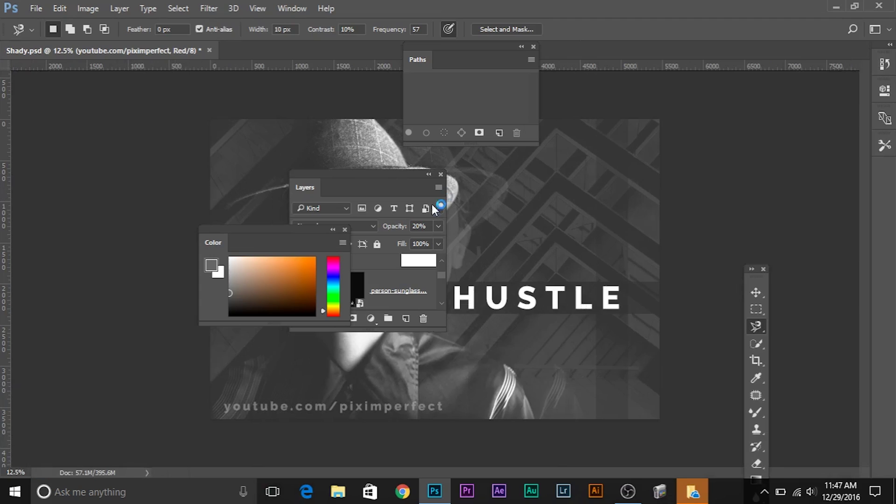
left_click(441, 175)
left_click(344, 230)
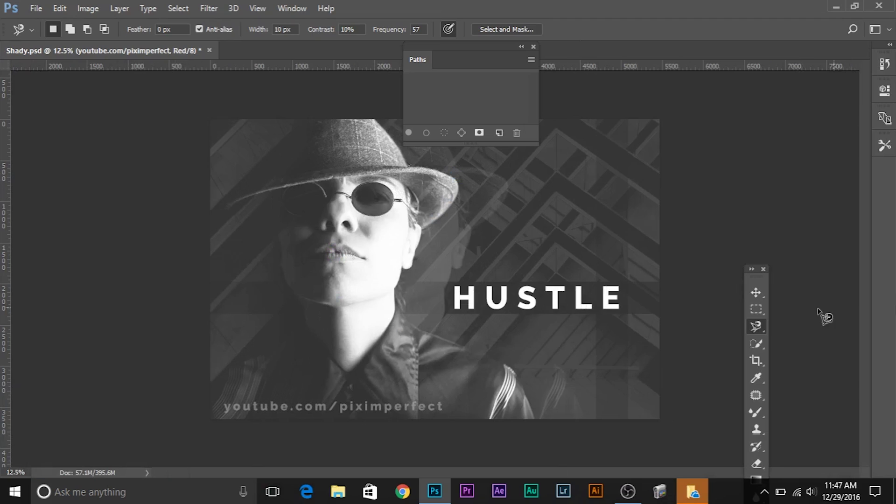
left_click(763, 269)
left_click(659, 266)
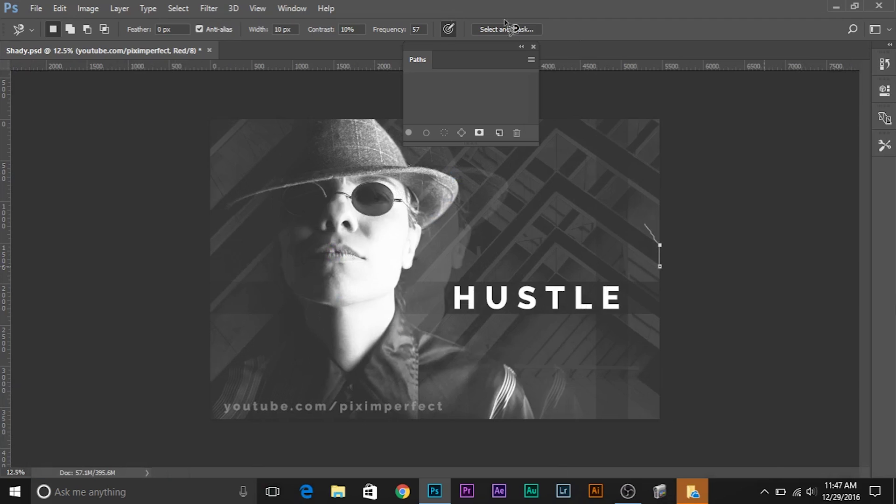
double_click(530, 61)
left_click(533, 47)
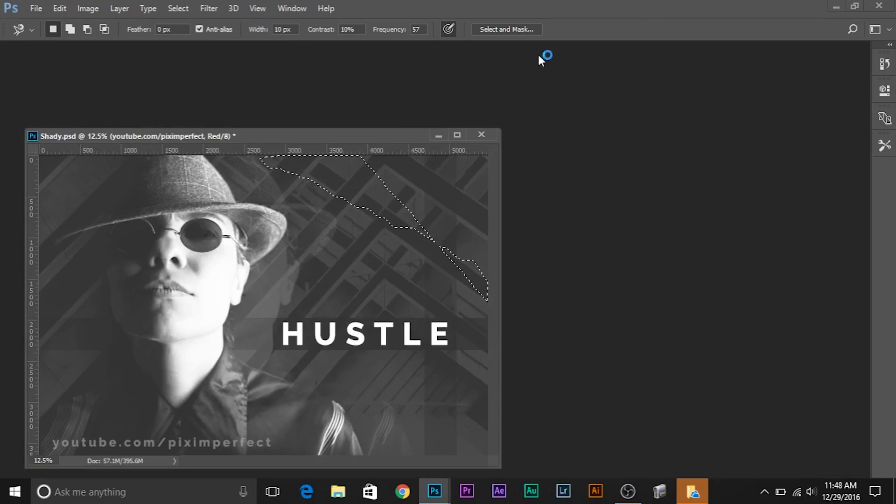
key("ctrl+alt+z")
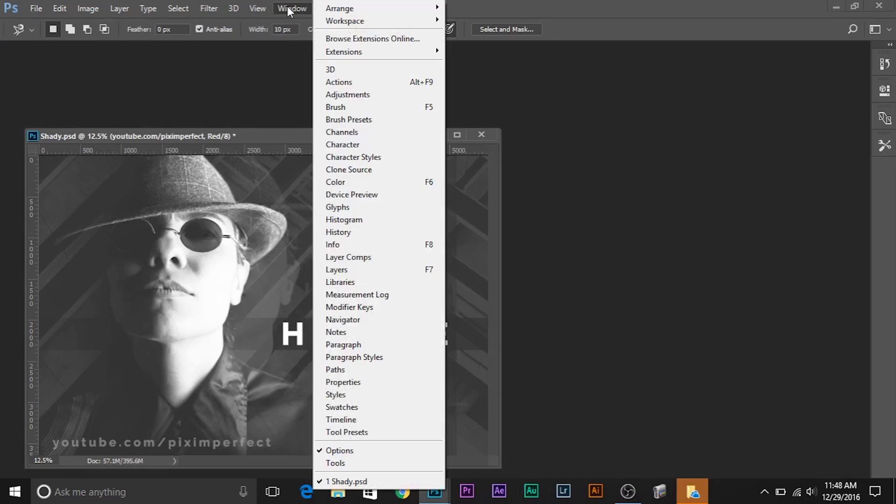
- Reset to the Essentials workspace and dock Shady.psd as a tabbed document
mouse_move(320, 23)
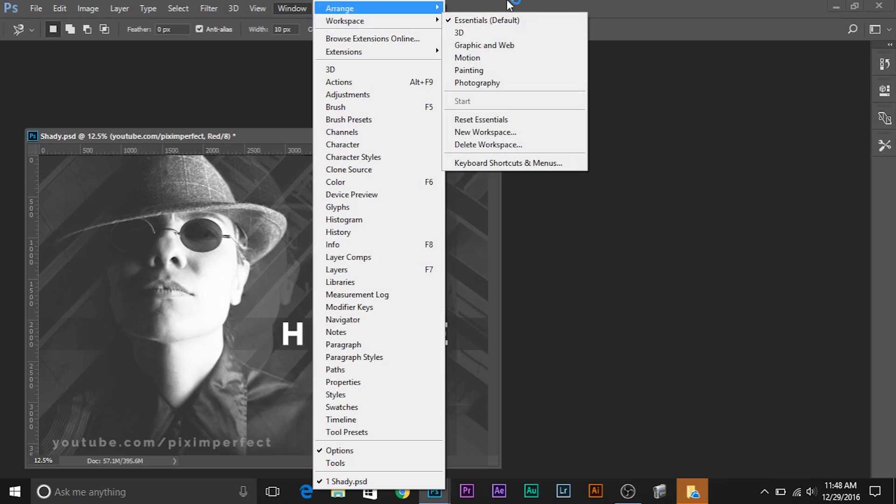
left_click(505, 120)
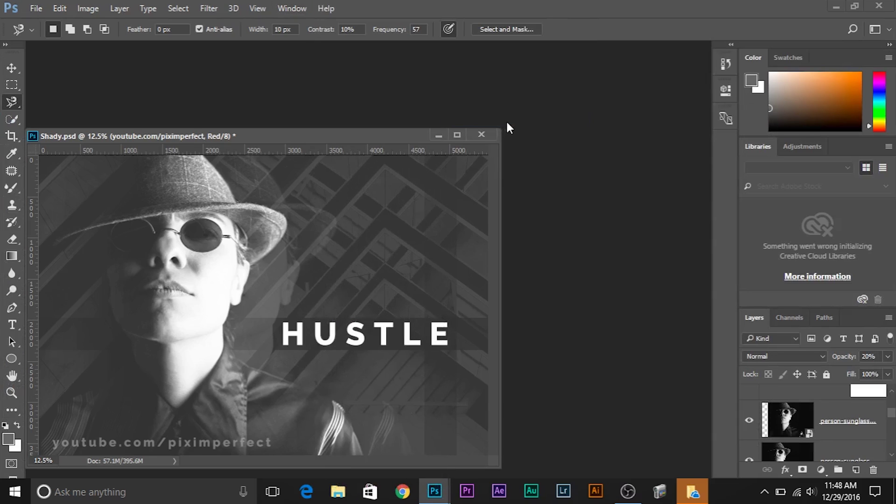
left_click_drag(298, 136, 346, 66)
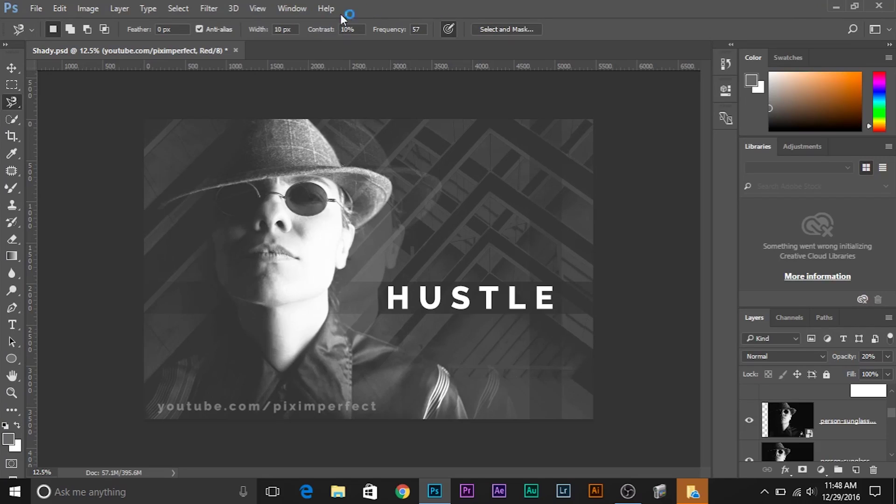
- Switch to the Painting workspace, then back to Essentials
left_click(292, 9)
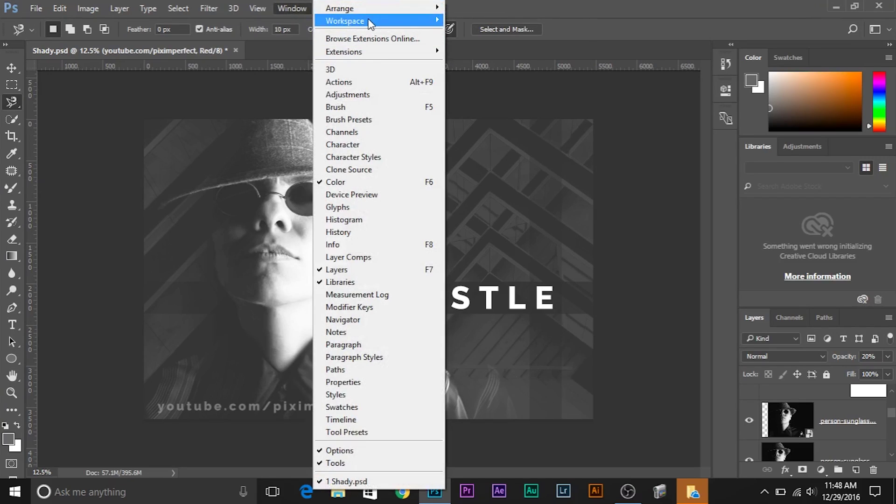
mouse_move(369, 21)
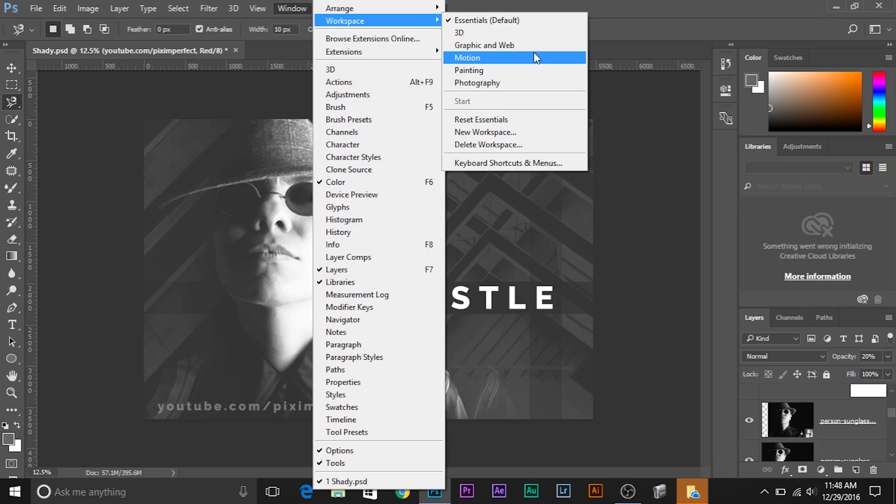
left_click(488, 73)
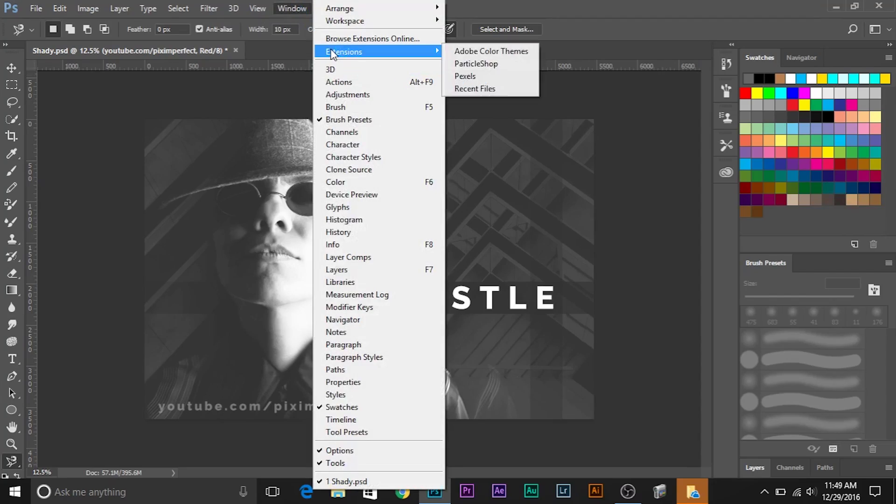
mouse_move(400, 24)
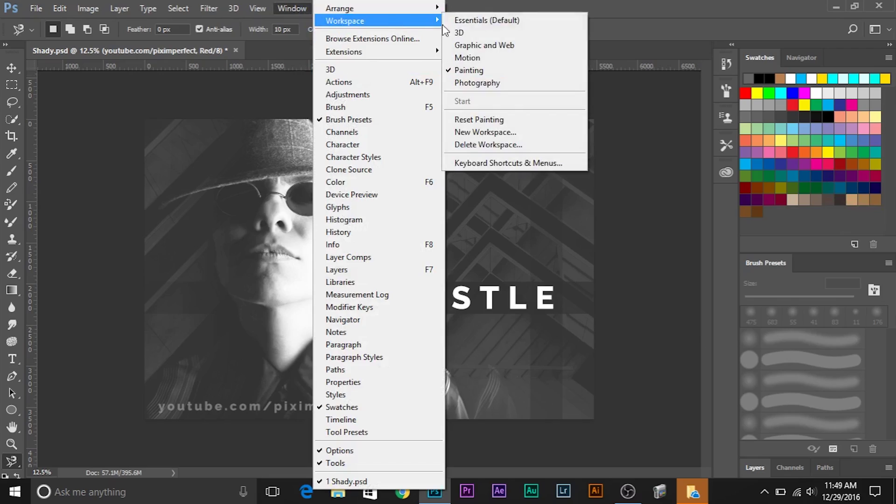
left_click(458, 21)
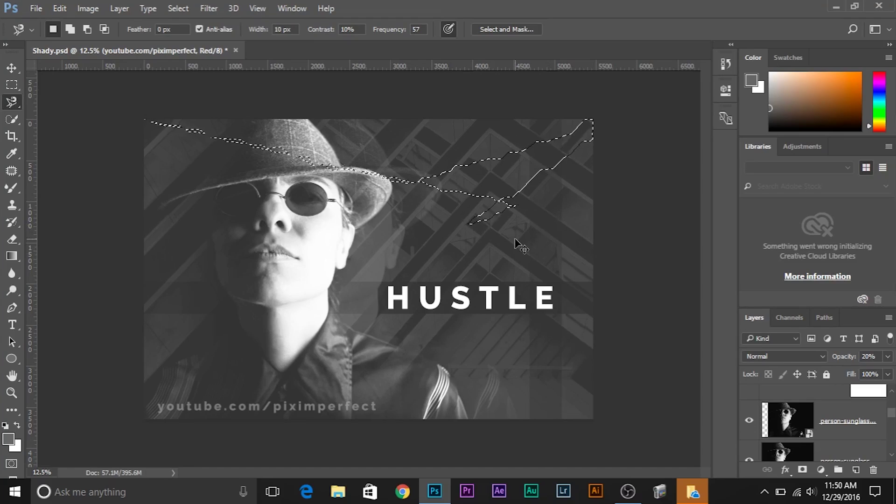
- Cancel the unfinished lasso selection and switch to the Move tool
key("Escape")
key("v")
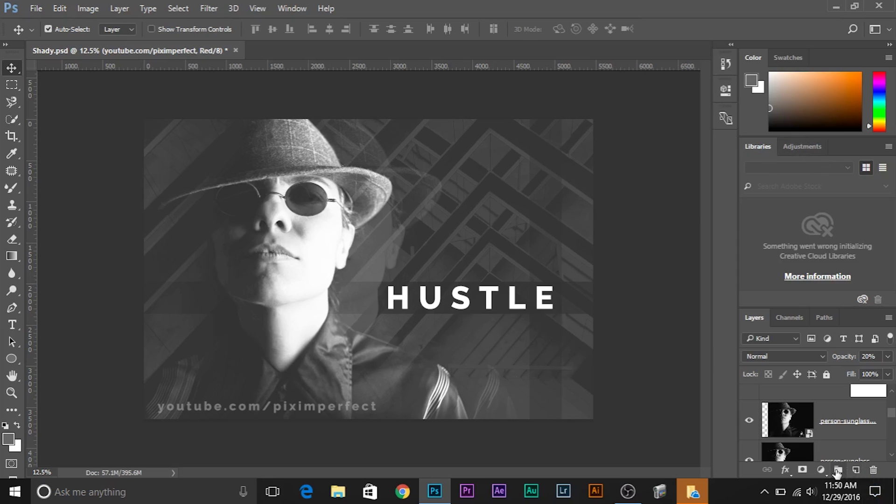
- Browse the Adjustments and Libraries panel tabs in the dock
left_click(821, 474)
left_click(741, 163)
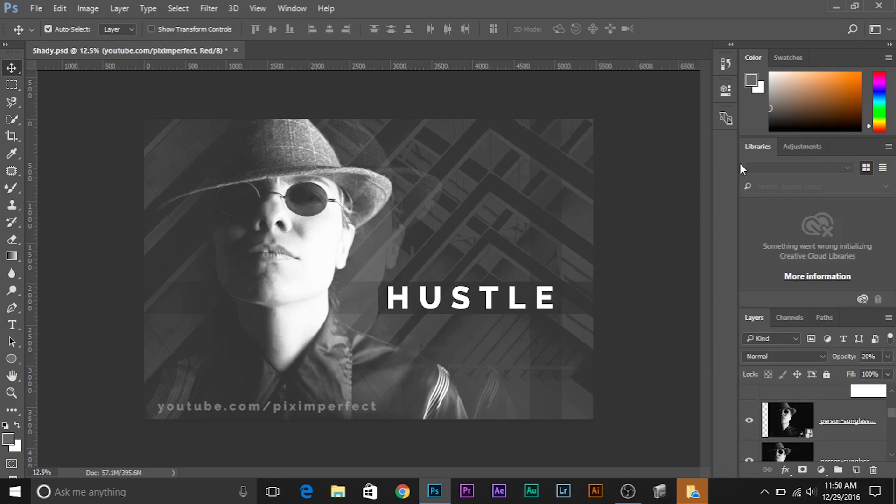
left_click(803, 146)
left_click(761, 147)
- Close the Color, Swatches, Libraries and Adjustments panels and widen the dock to show full layer names
left_click_drag(757, 57, 456, 132)
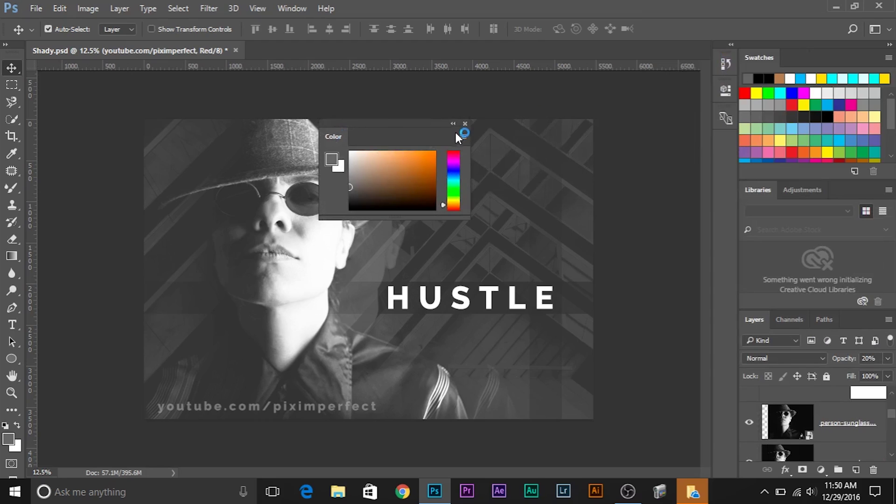
left_click(465, 123)
left_click_drag(747, 57, 473, 150)
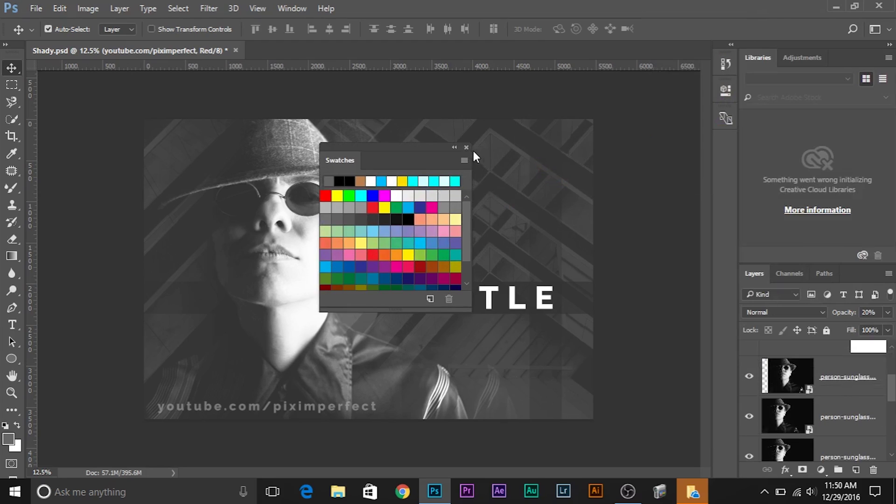
left_click(466, 149)
left_click_drag(755, 55, 436, 105)
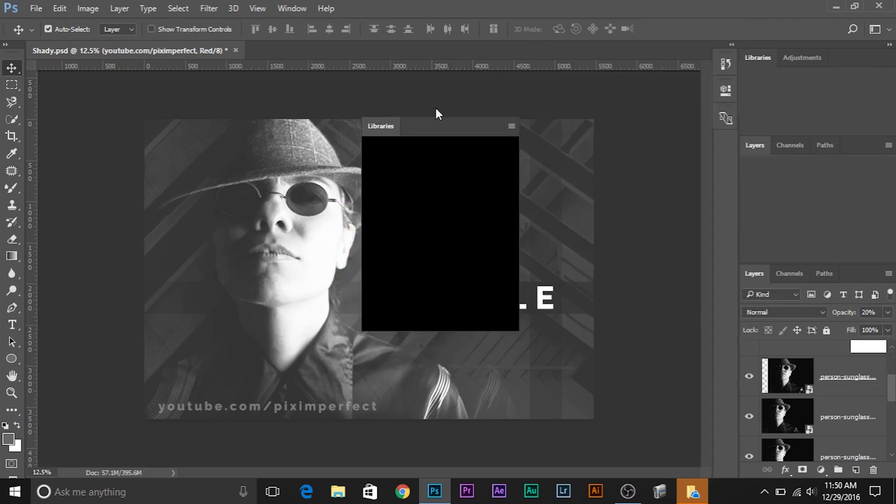
left_click(517, 112)
left_click_drag(750, 59, 460, 162)
left_click(461, 151)
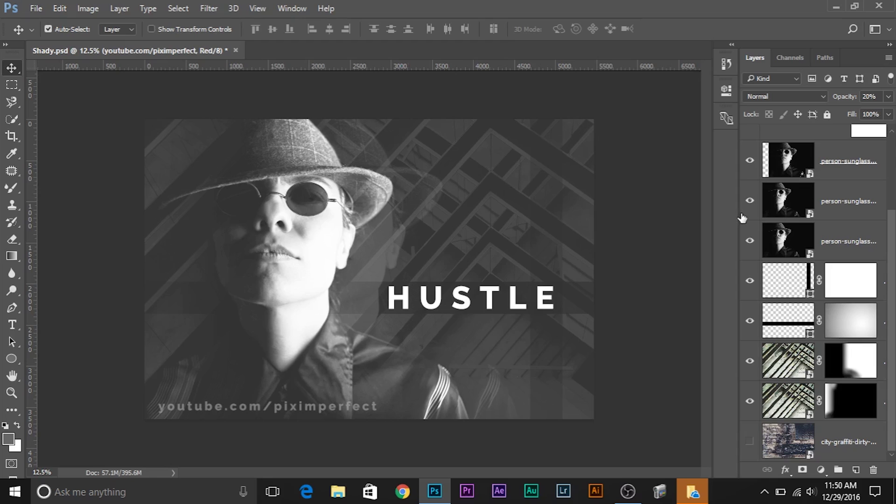
left_click_drag(739, 213, 636, 206)
left_click(290, 8)
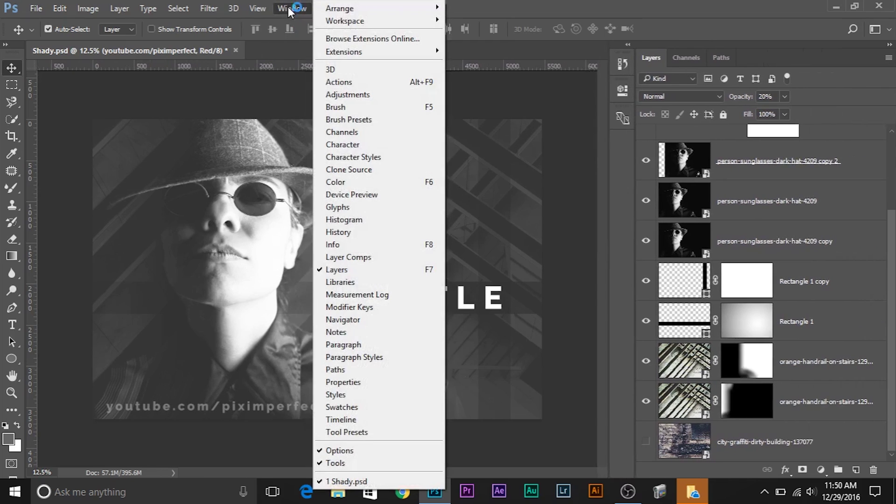
- Add the Navigator panel, dock it above Layers, and drag it taller
left_click(368, 320)
left_click_drag(515, 78, 711, 47)
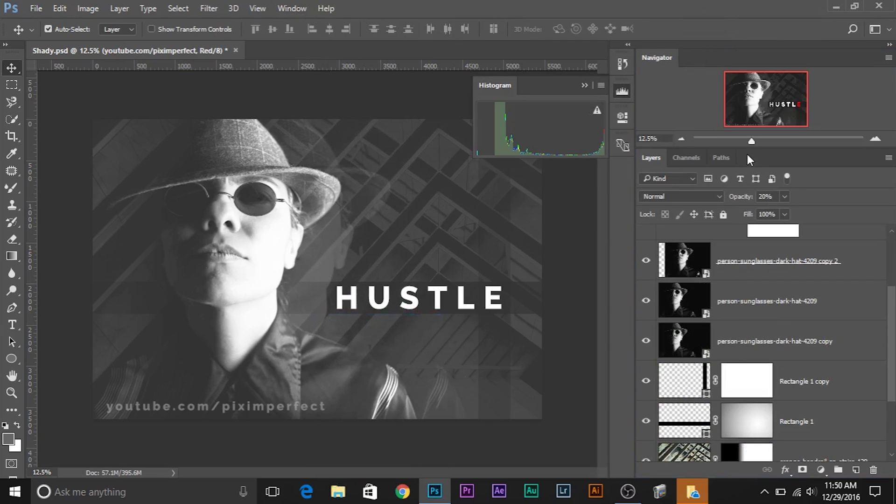
left_click_drag(747, 145, 766, 304)
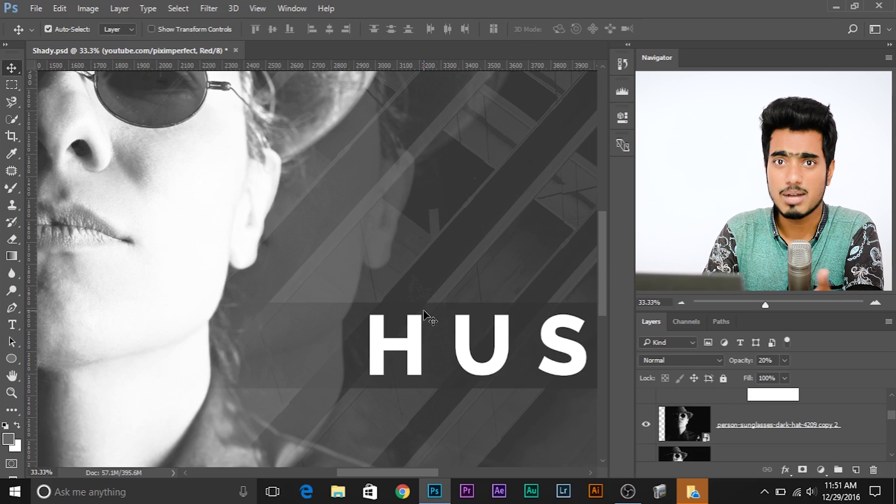
left_click(295, 9)
- Save the current panel arrangement as a new custom workspace under the chosen name
mouse_move(351, 25)
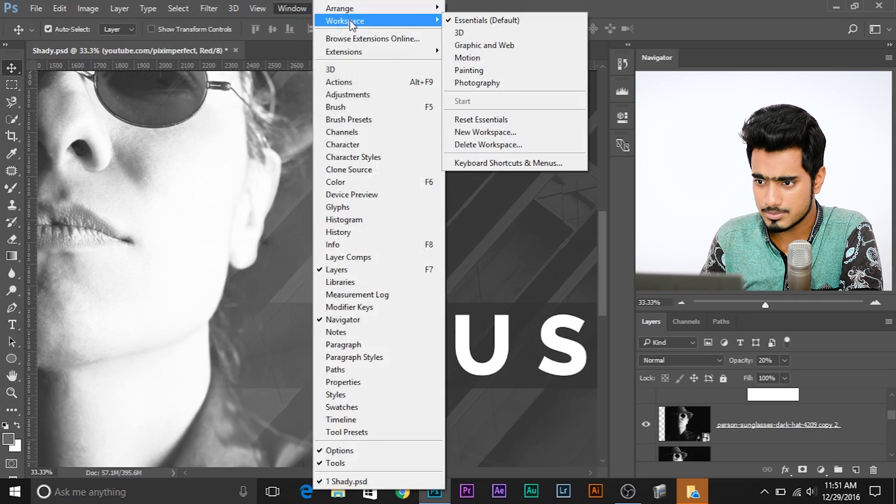
left_click(499, 133)
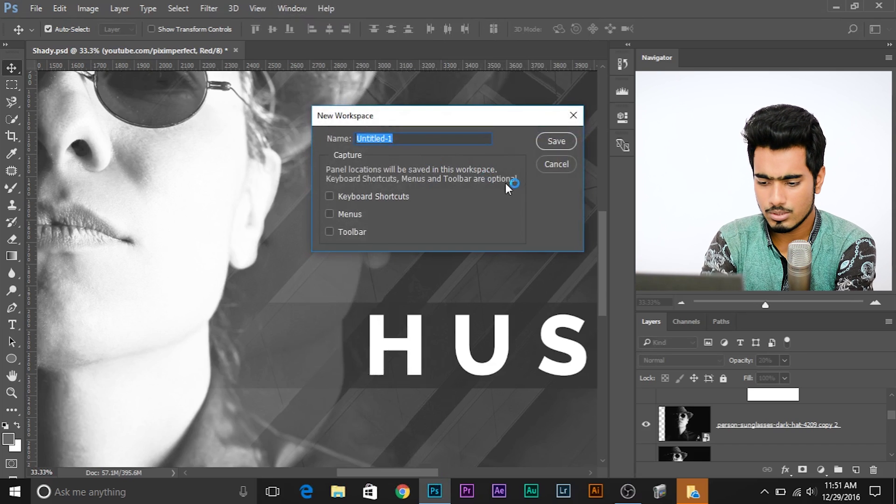
type("Unmesh")
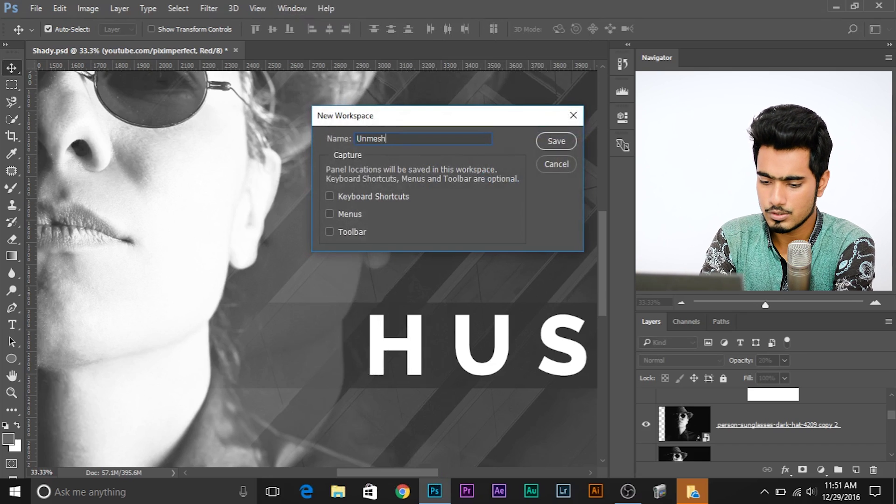
type("'s Layout")
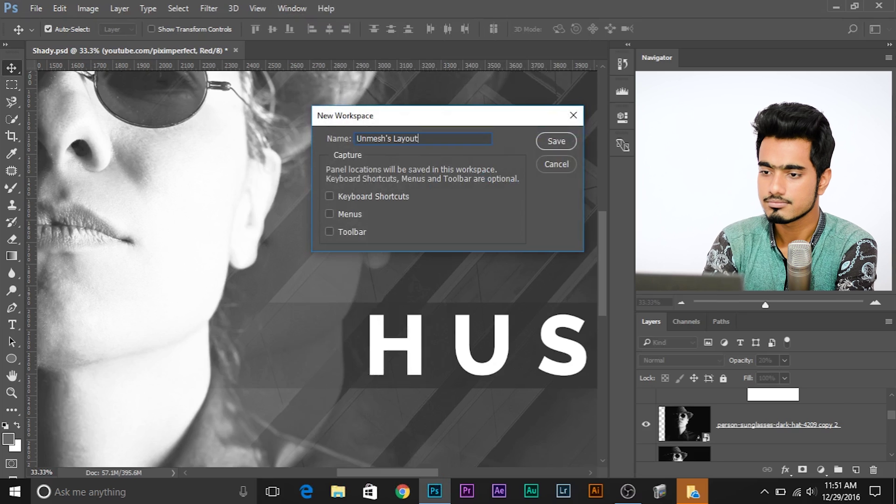
left_click(556, 140)
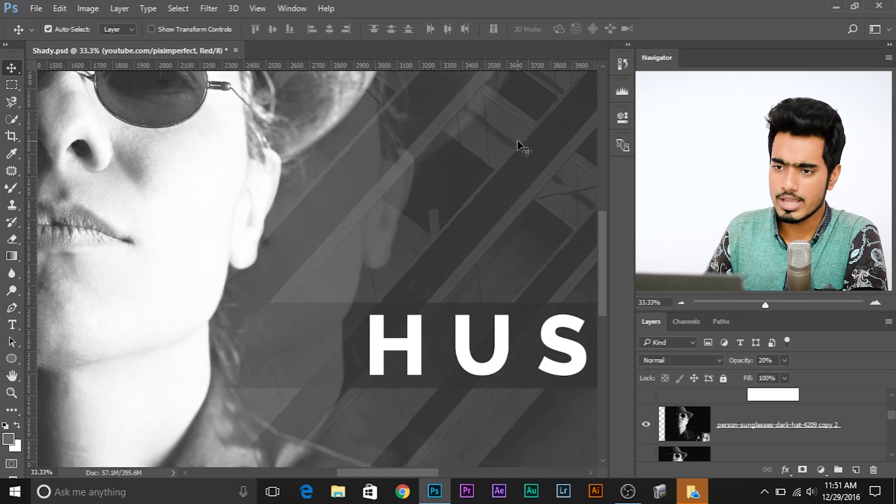
- Pull the Layers panel out of the dock to float over the canvas
left_click_drag(651, 321, 143, 263)
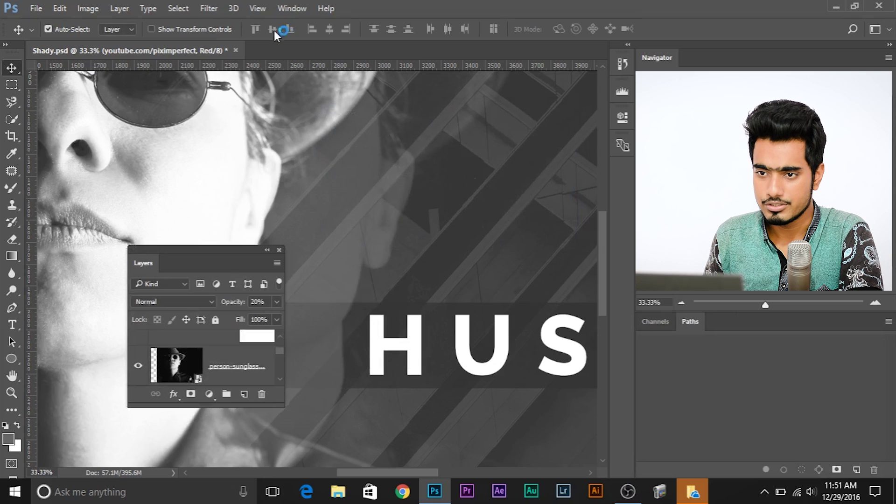
left_click(289, 10)
mouse_move(352, 55)
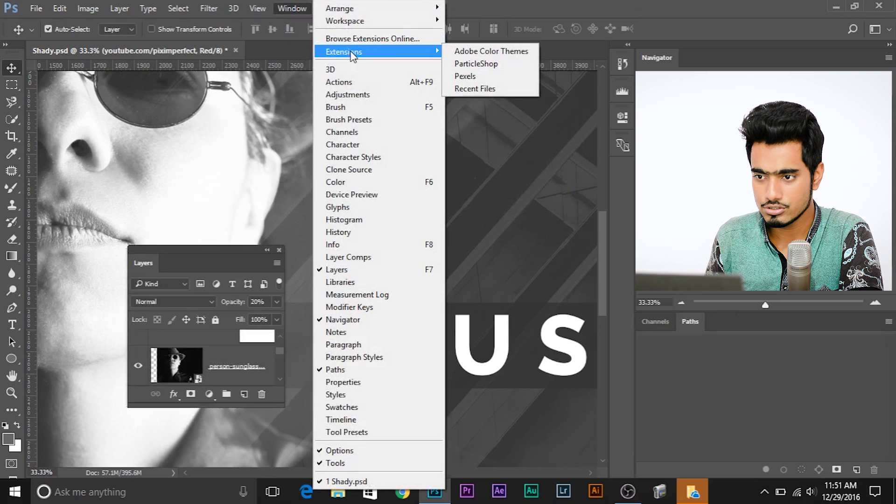
mouse_move(380, 20)
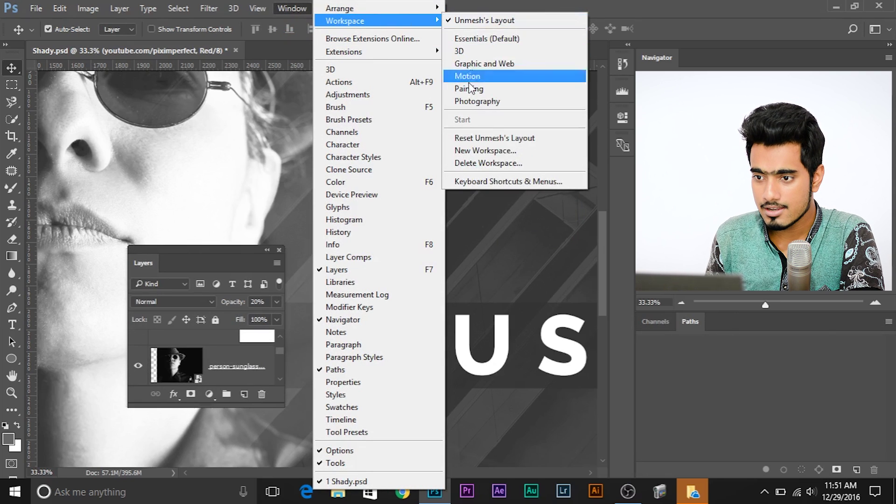